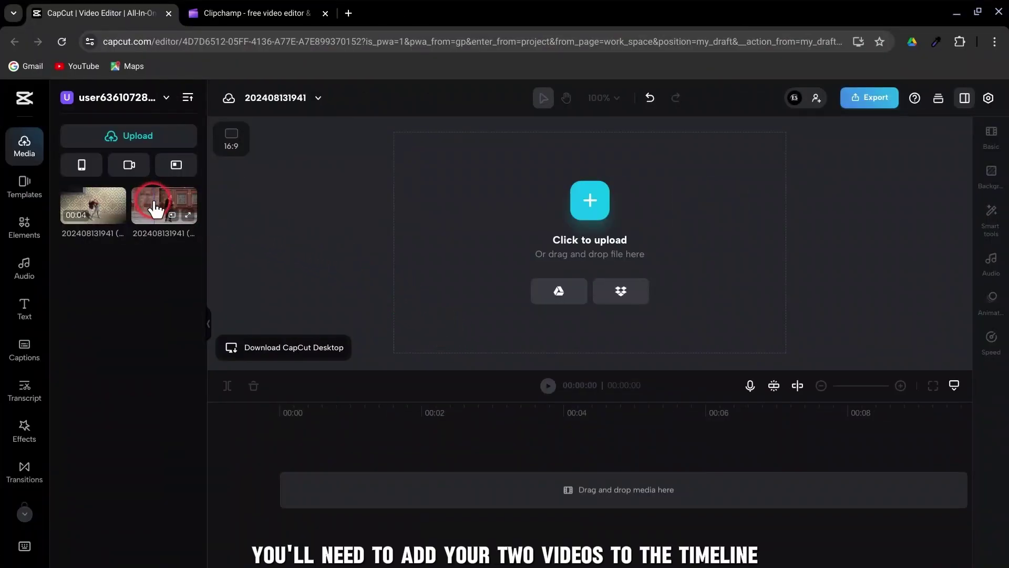
Add the brick-wall clip, then the patterned-wall clip after it, playhead at the second's start
{"action": "left_click", "coordinate": [154, 206]}
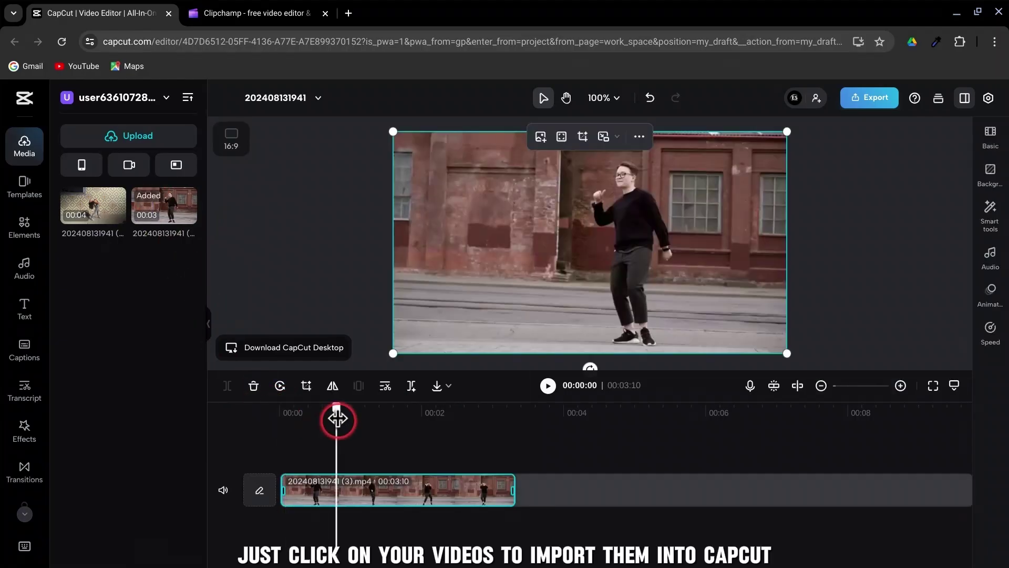
{"action": "left_click_drag", "start_coordinate": [279, 409], "coordinate": [552, 443]}
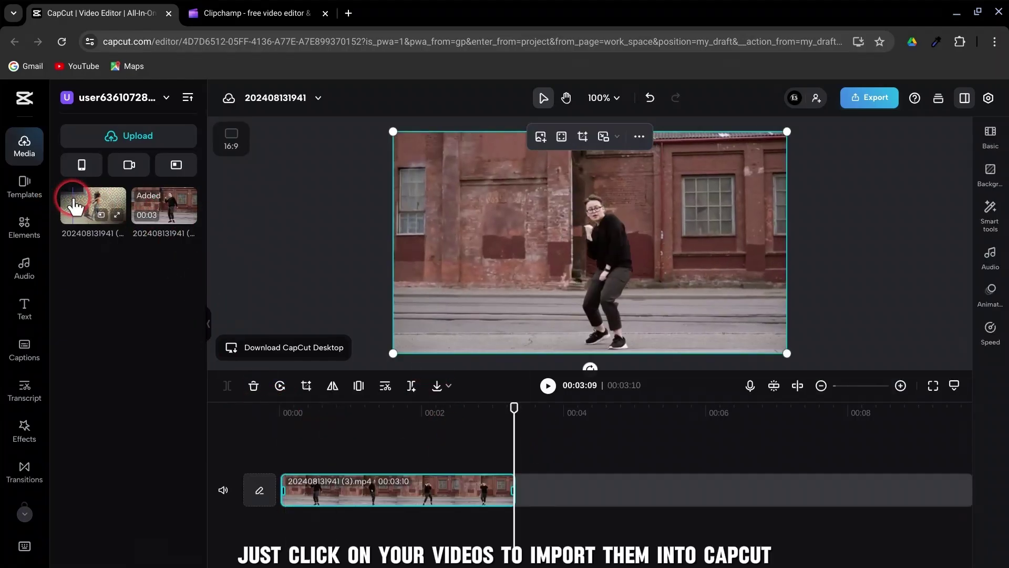
{"action": "left_click", "coordinate": [73, 206]}
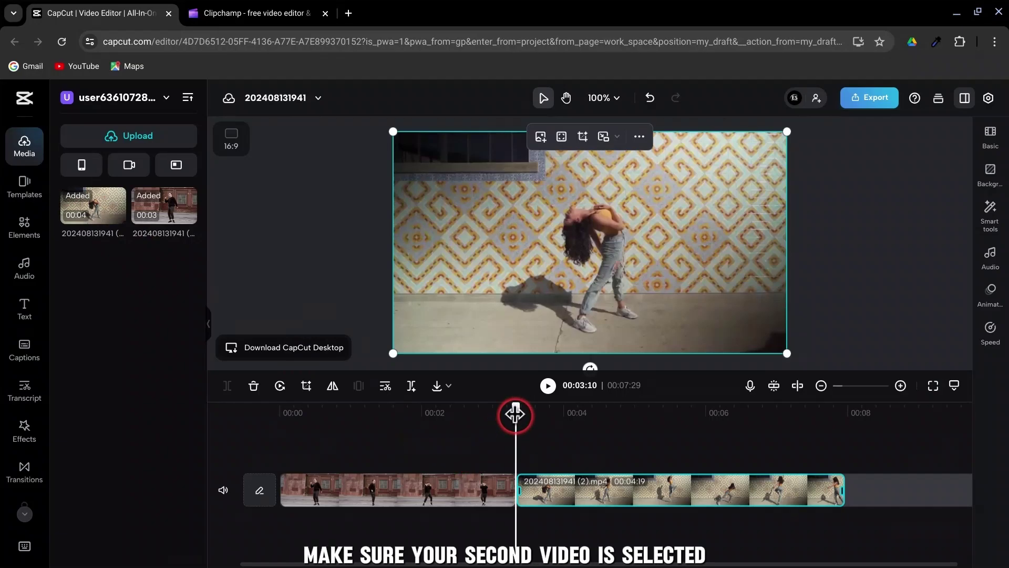
{"action": "left_click_drag", "start_coordinate": [515, 415], "coordinate": [518, 415]}
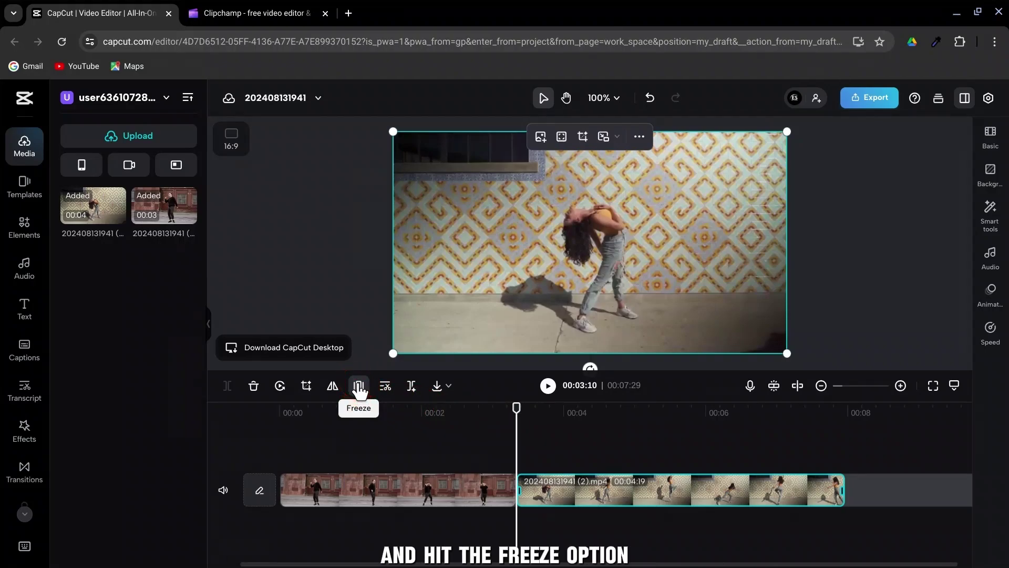
Freeze the patterned-wall clip's frame onto the overlay track, trimmed to end at the playhead
{"action": "left_click", "coordinate": [359, 387]}
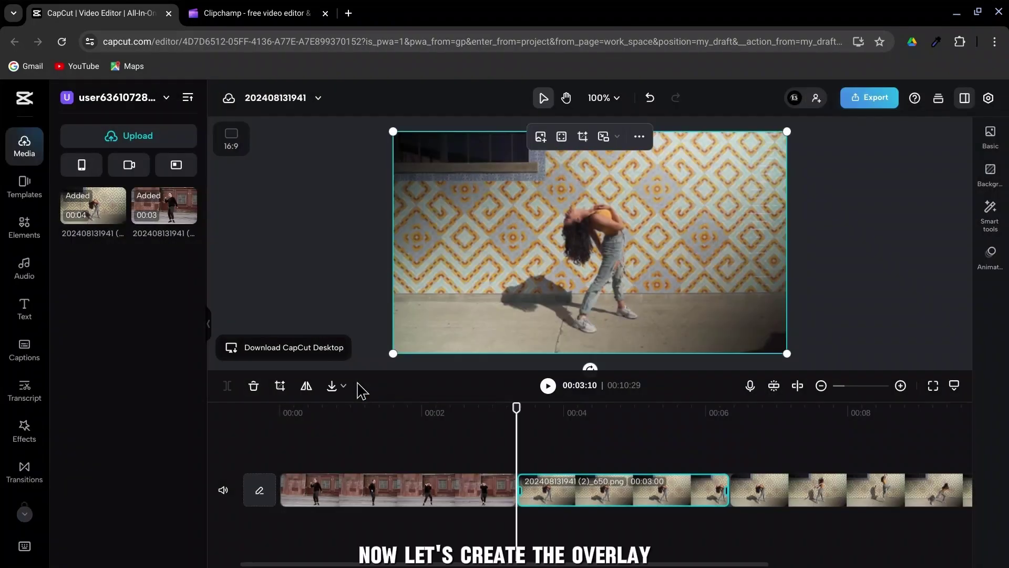
{"action": "left_click_drag", "start_coordinate": [552, 500], "coordinate": [502, 453]}
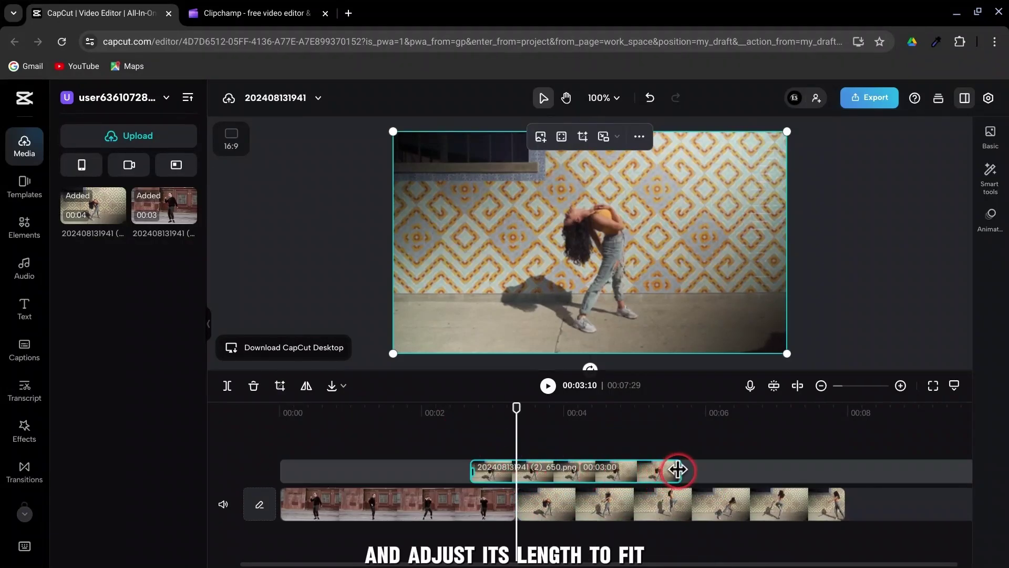
{"action": "left_click_drag", "start_coordinate": [678, 469], "coordinate": [527, 490]}
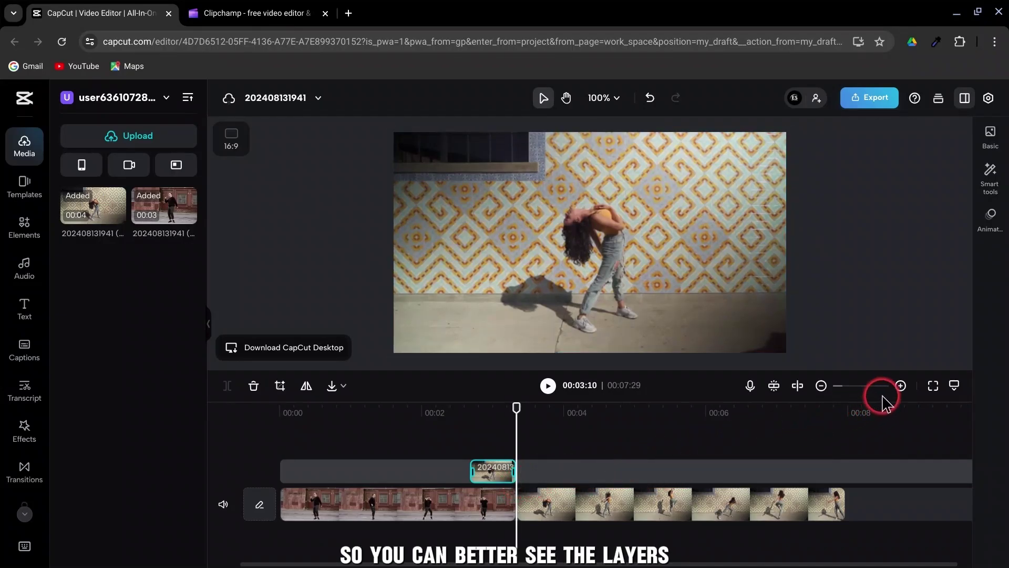
{"action": "left_click", "coordinate": [901, 386]}
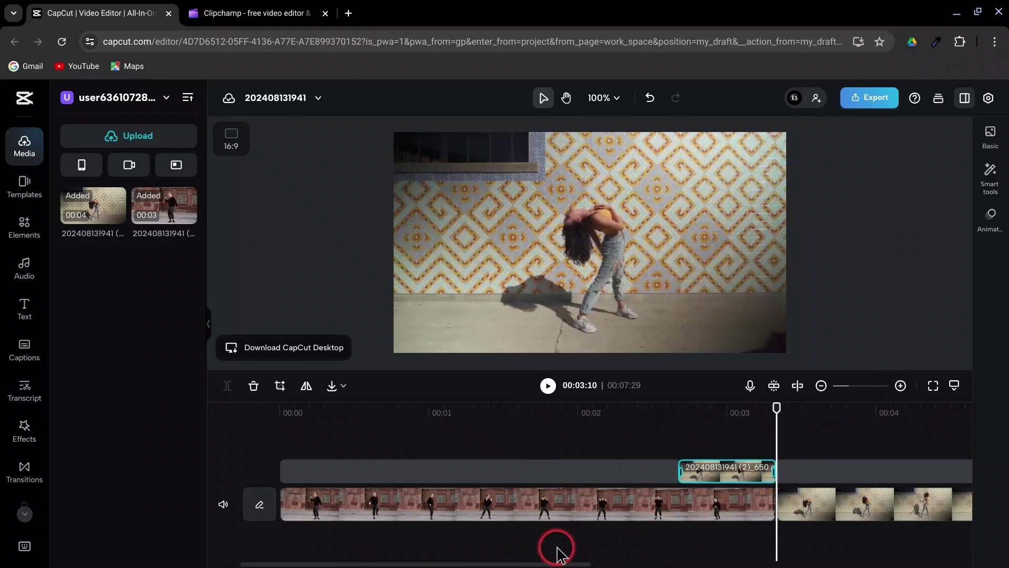
{"action": "left_click_drag", "start_coordinate": [530, 563], "coordinate": [642, 564]}
Turn on Auto removal under Smart tools > Remove background for the frozen overlay still
{"action": "left_click", "coordinate": [498, 477]}
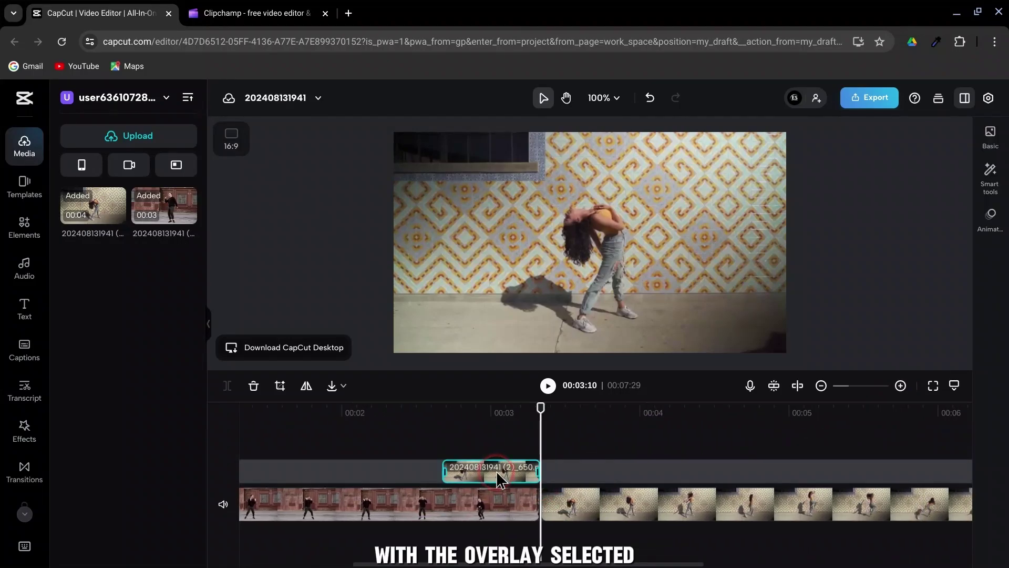
{"action": "left_click", "coordinate": [991, 175]}
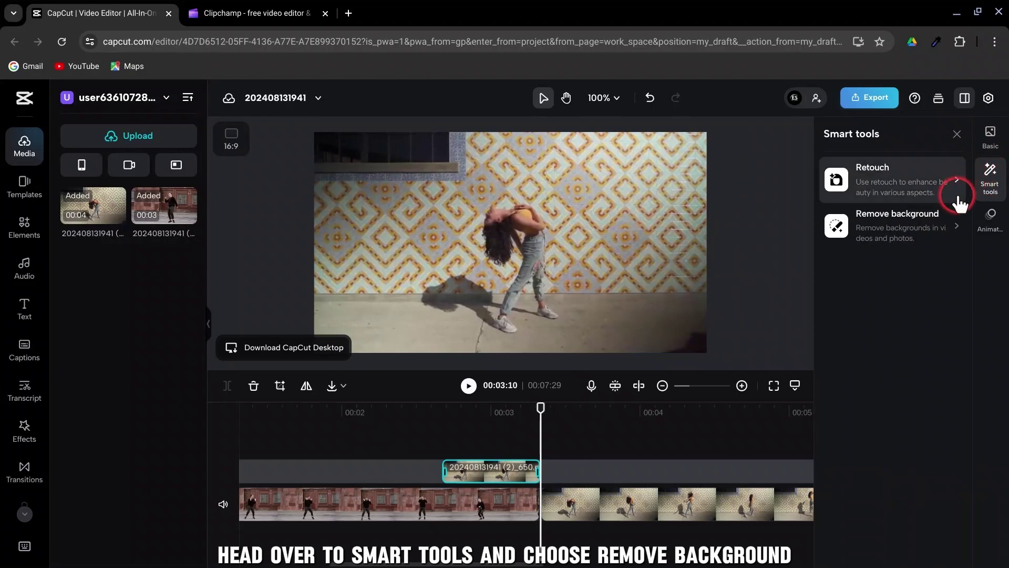
{"action": "left_click", "coordinate": [952, 227]}
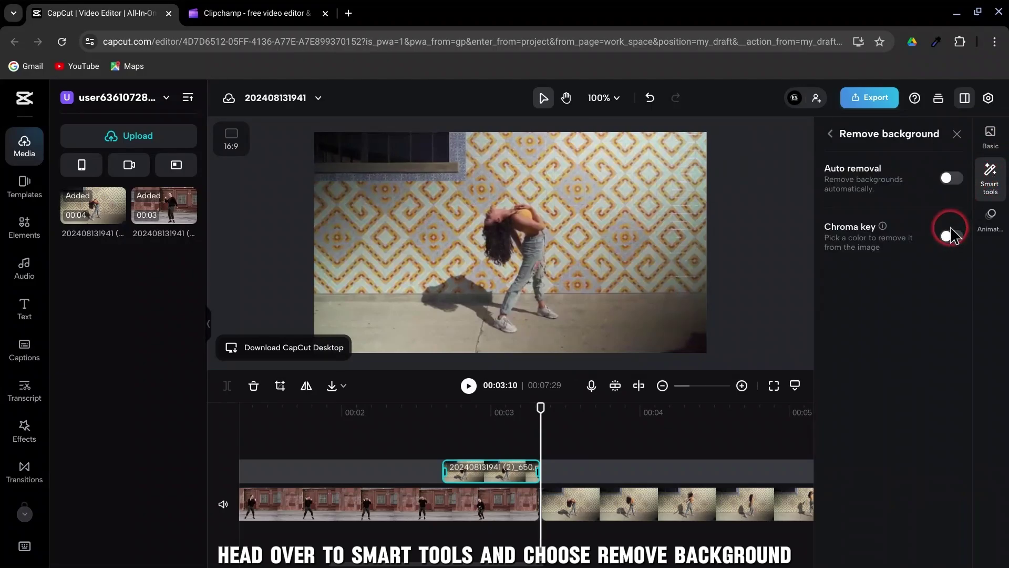
{"action": "left_click", "coordinate": [954, 180]}
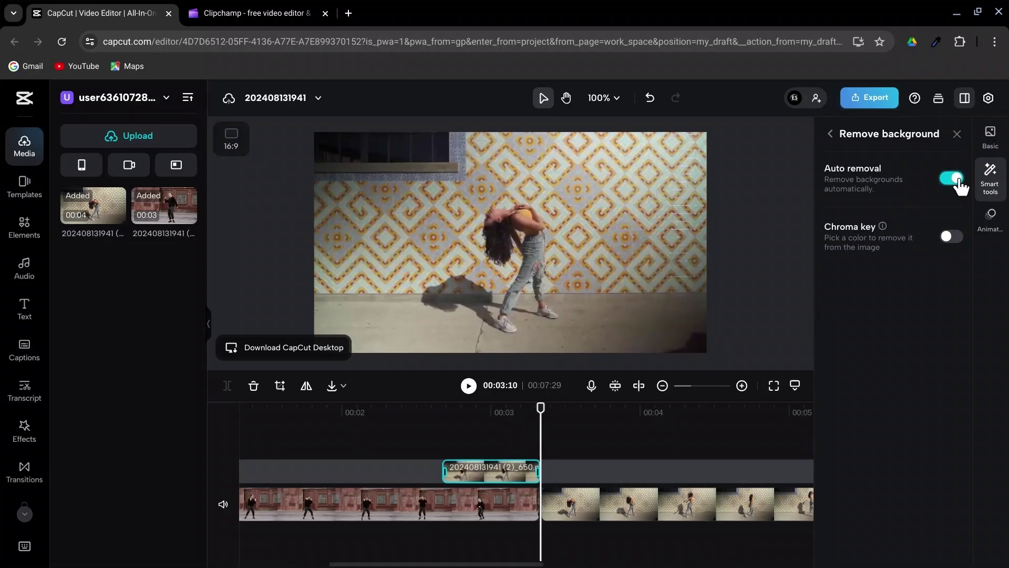
{"action": "left_click", "coordinate": [957, 134]}
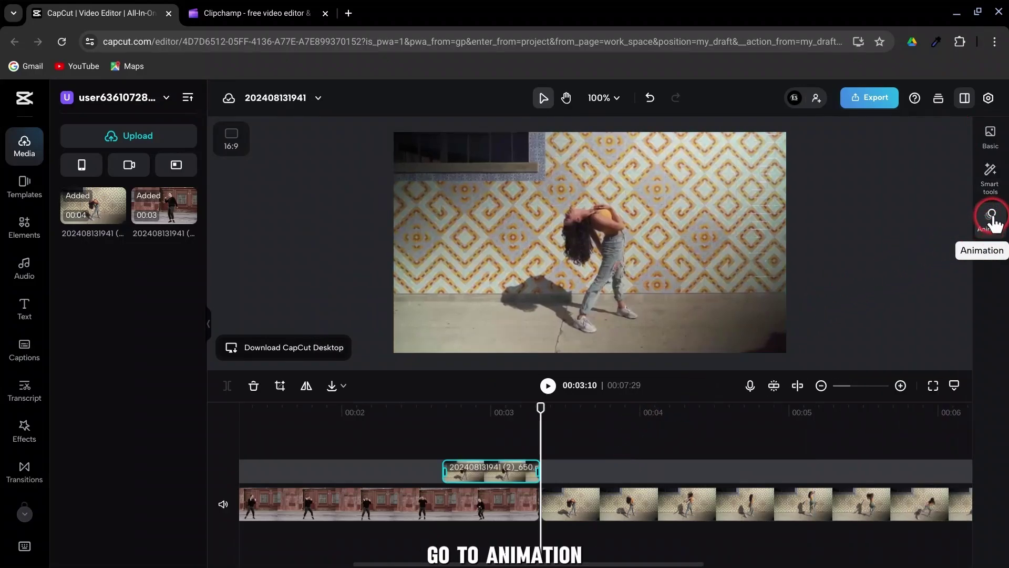
Preview Slide Up and Slide Right entrances on the overlay, then apply Slide Left
{"action": "left_click", "coordinate": [990, 218]}
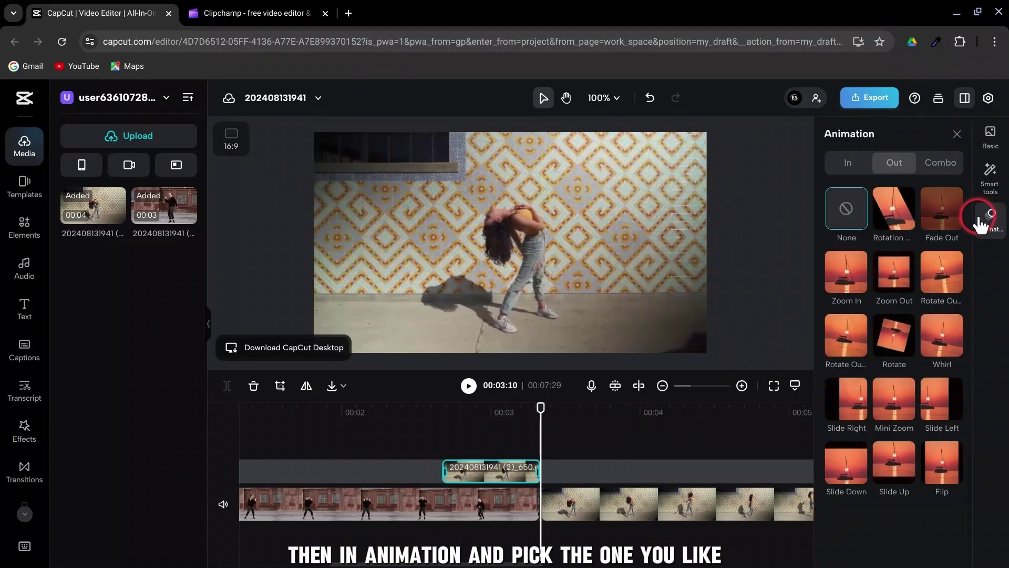
{"action": "left_click", "coordinate": [842, 168]}
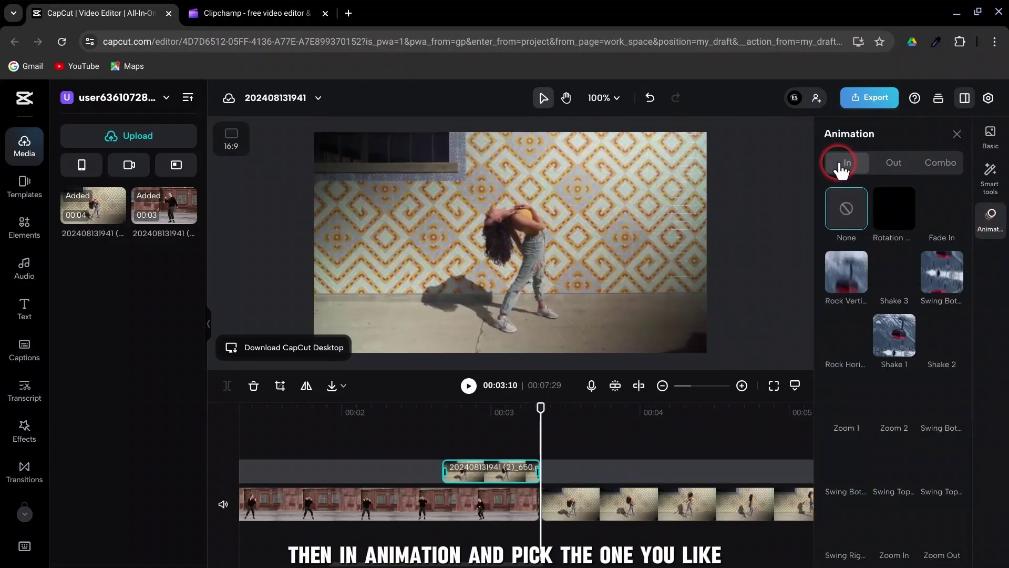
{"action": "left_click", "coordinate": [887, 272]}
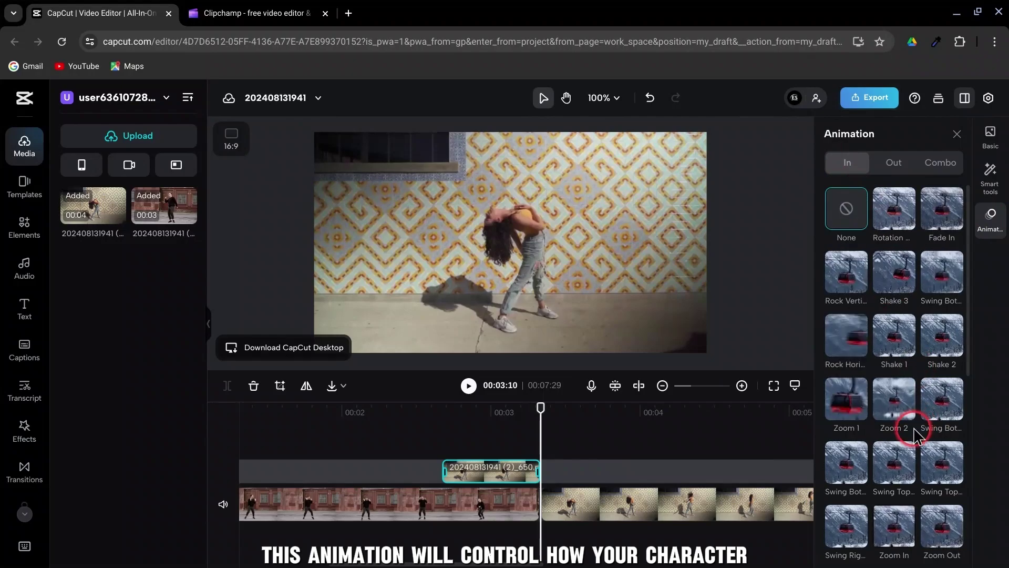
{"action": "scroll", "coordinate": [899, 418], "scroll_direction": "down", "scroll_amount": 3}
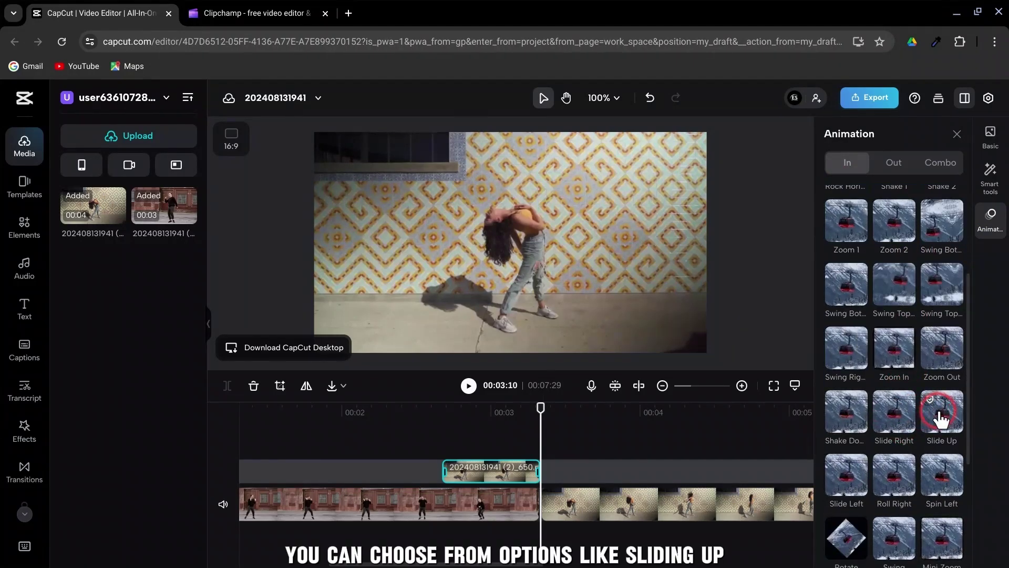
{"action": "left_click", "coordinate": [941, 421]}
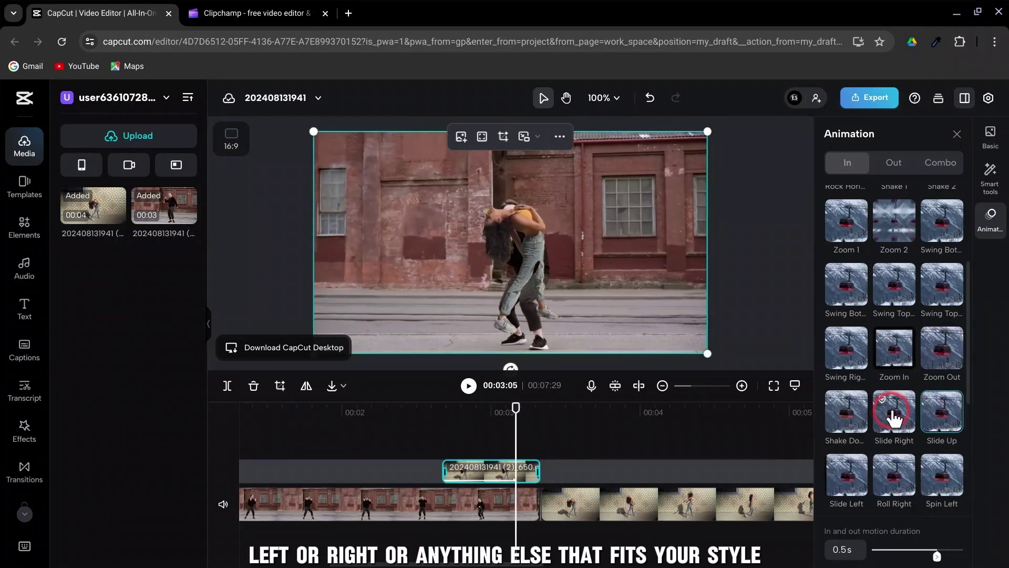
{"action": "left_click", "coordinate": [894, 418]}
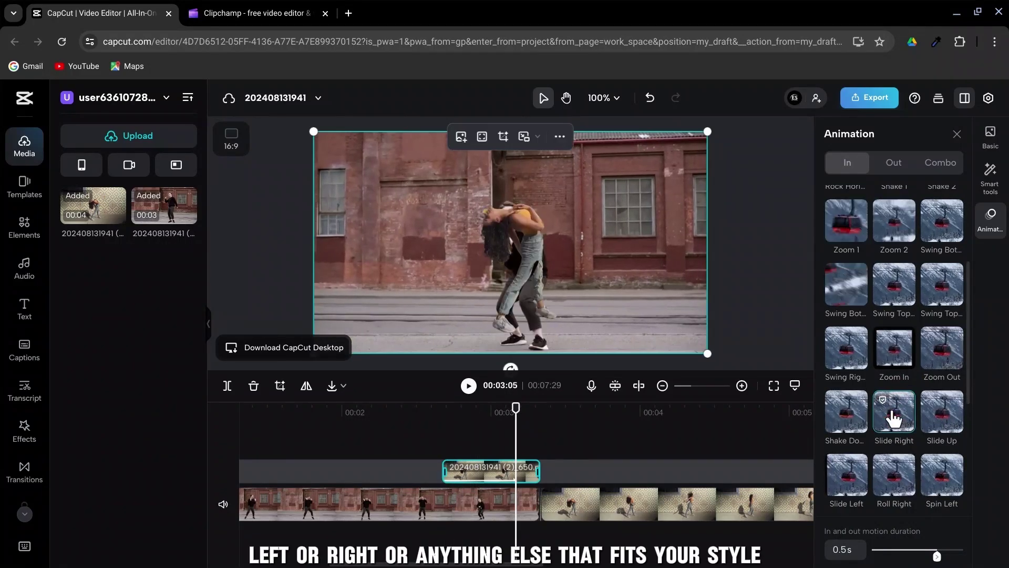
{"action": "scroll", "coordinate": [894, 418], "scroll_direction": "down", "scroll_amount": 1}
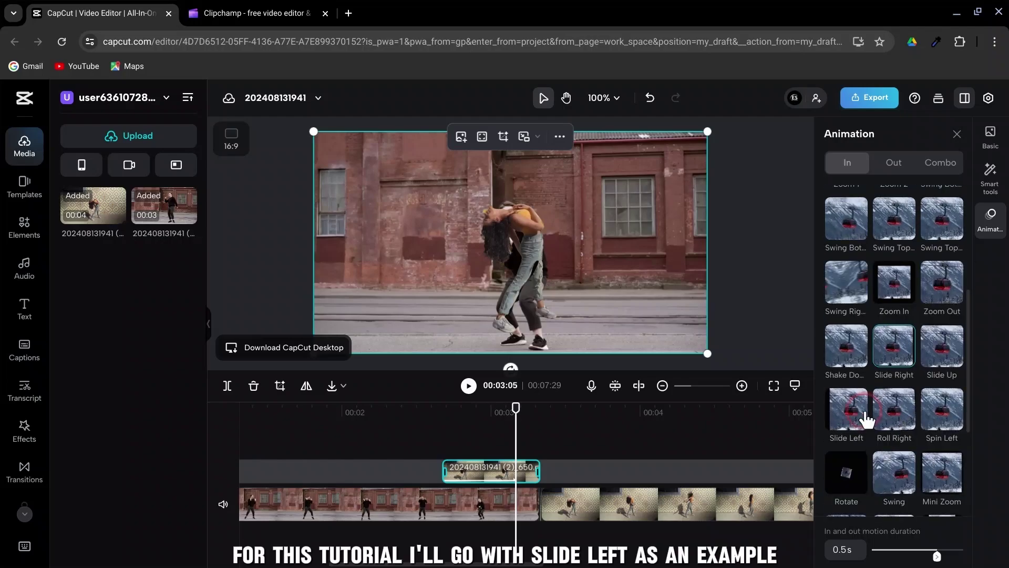
{"action": "left_click", "coordinate": [849, 416]}
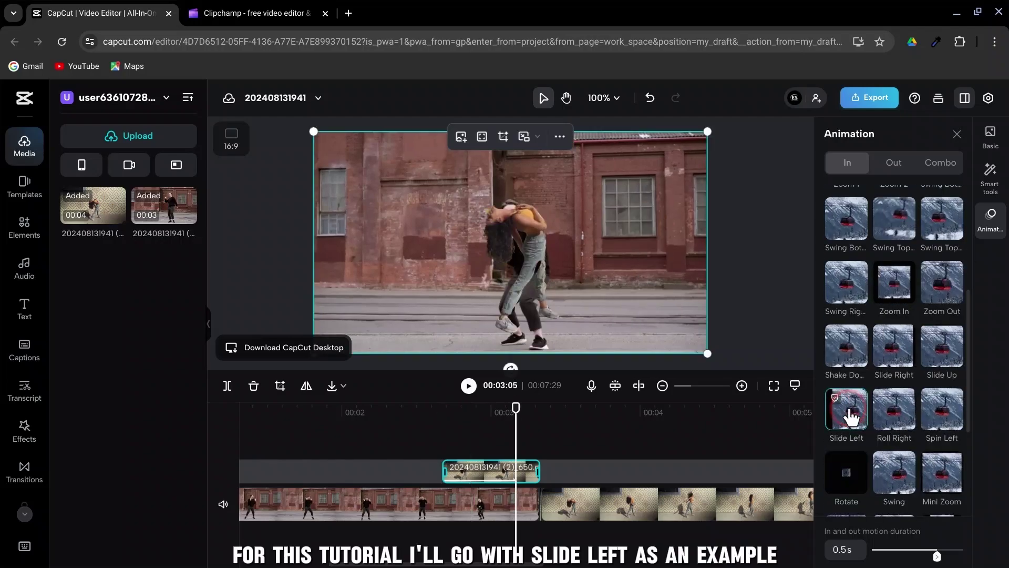
{"action": "left_click", "coordinate": [848, 417]}
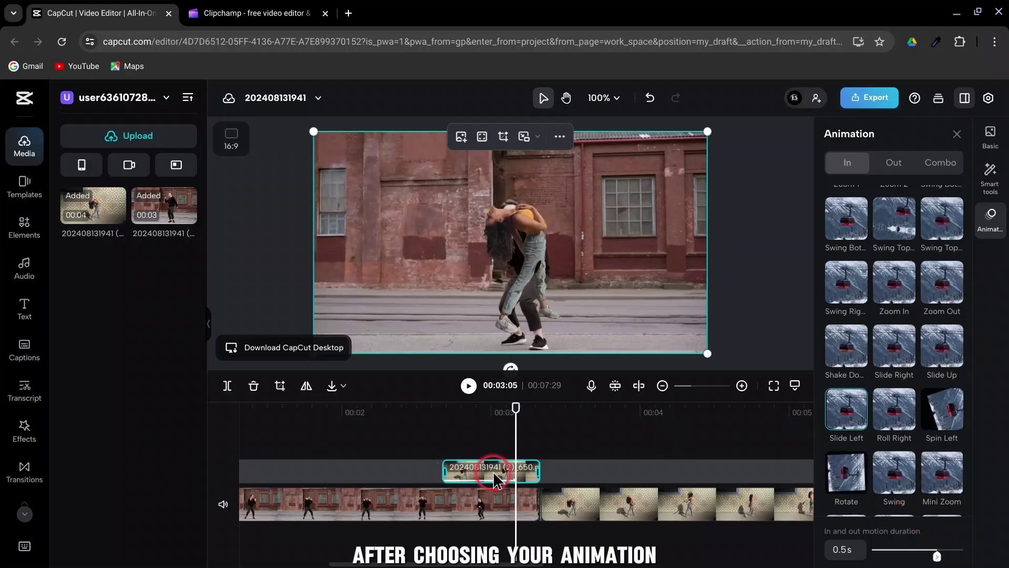
Trim the overlay clip so it starts later, and close the Animation panel
{"action": "left_click", "coordinate": [447, 475]}
{"action": "left_click_drag", "start_coordinate": [443, 471], "coordinate": [467, 471]}
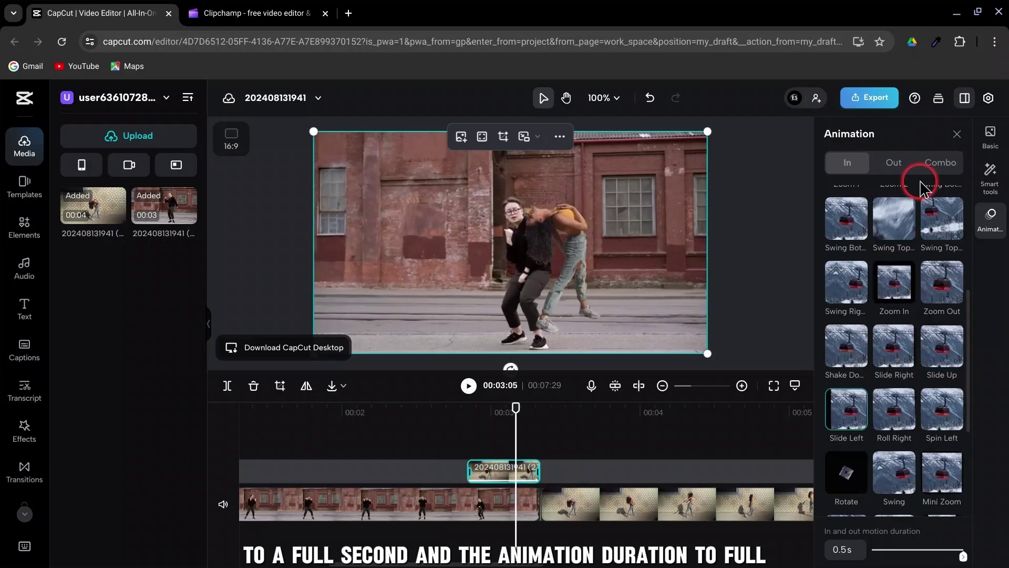
{"action": "left_click", "coordinate": [957, 135]}
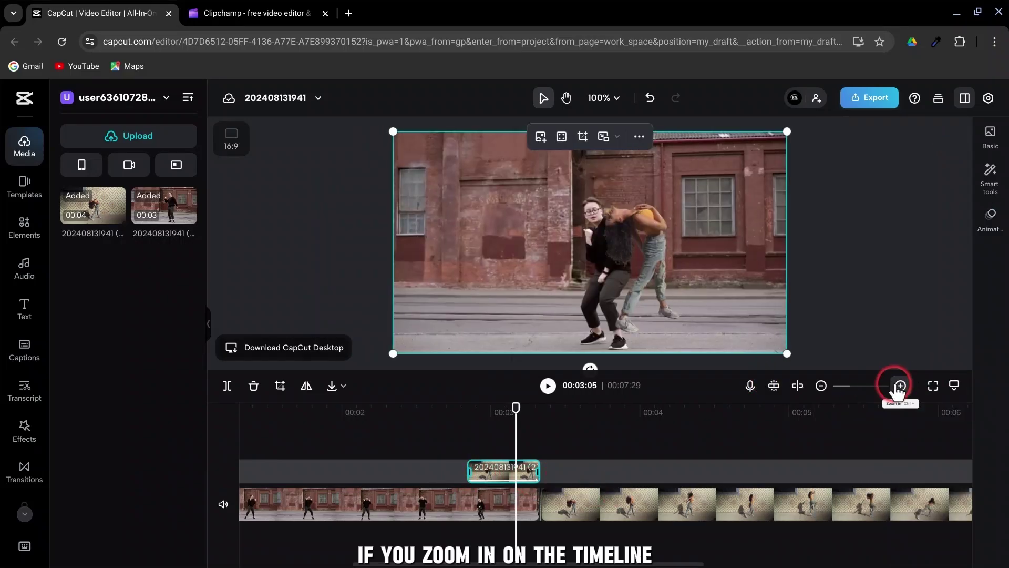
Delete the leftover frozen sliver from the main track, zooming in to reach it
{"action": "left_click", "coordinate": [899, 386]}
{"action": "left_click", "coordinate": [900, 386]}
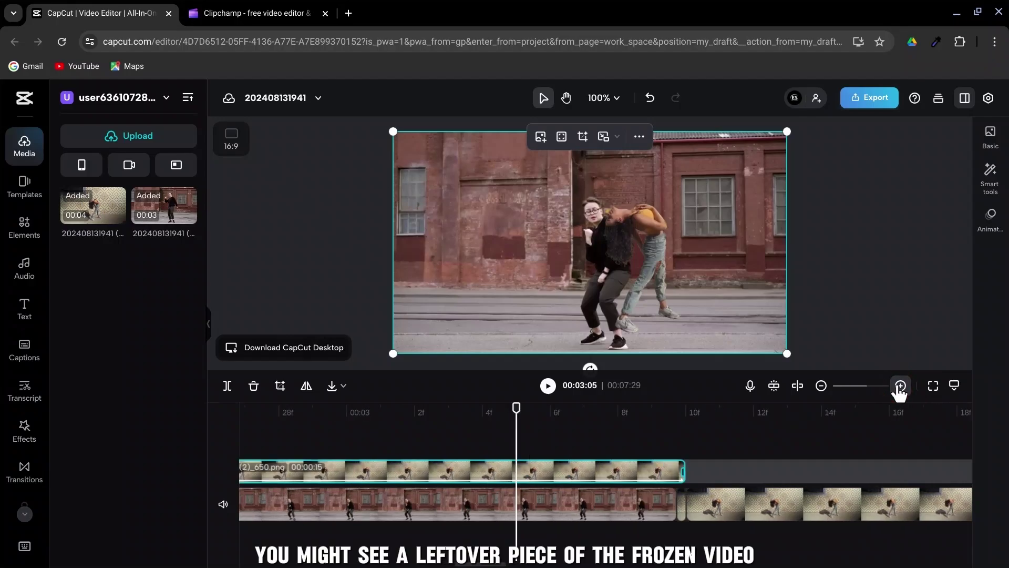
{"action": "left_click", "coordinate": [680, 502]}
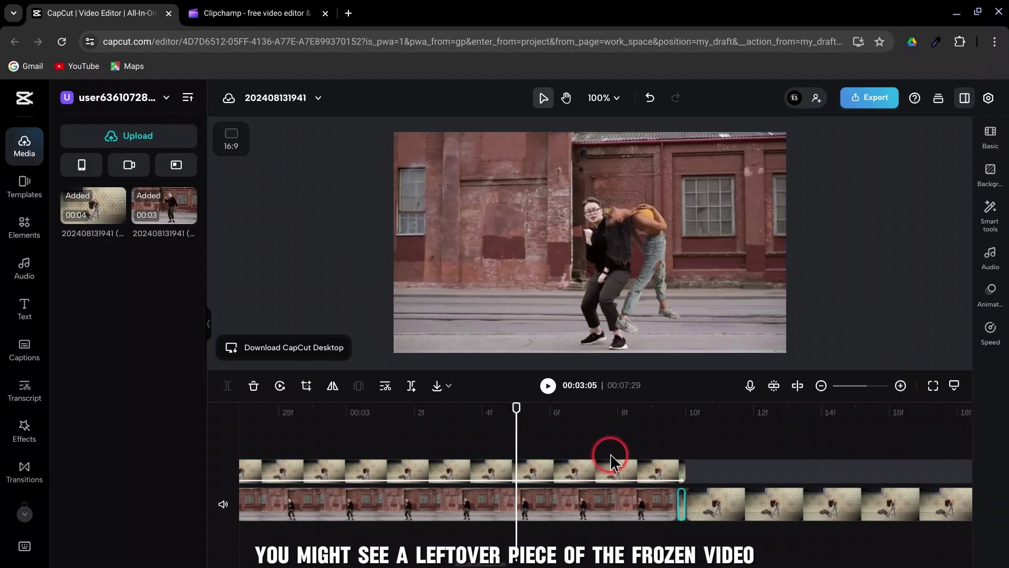
{"action": "left_click", "coordinate": [249, 385]}
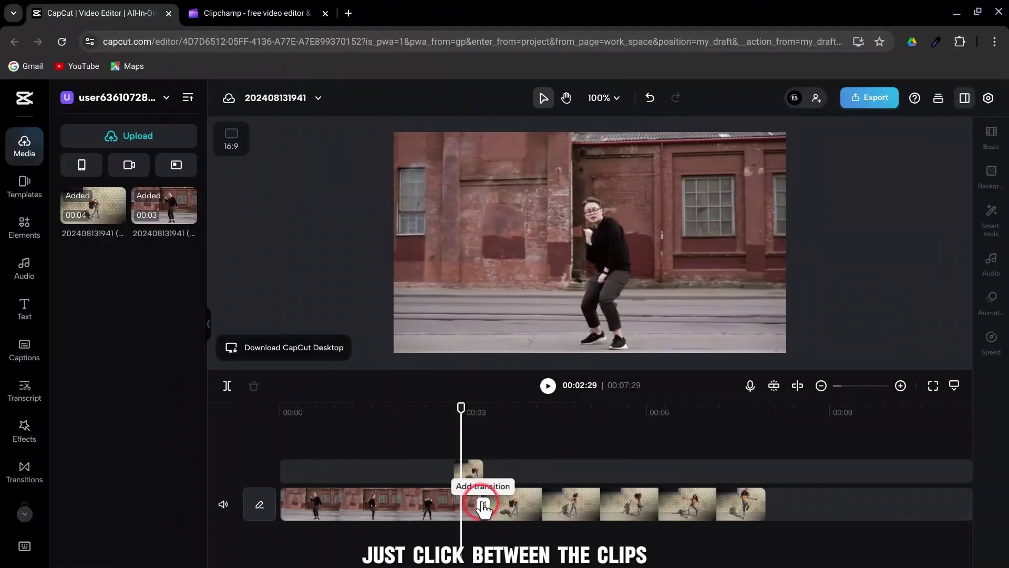
Add a Shutter II transition from Trending between the two dance clips
{"action": "left_click", "coordinate": [483, 507]}
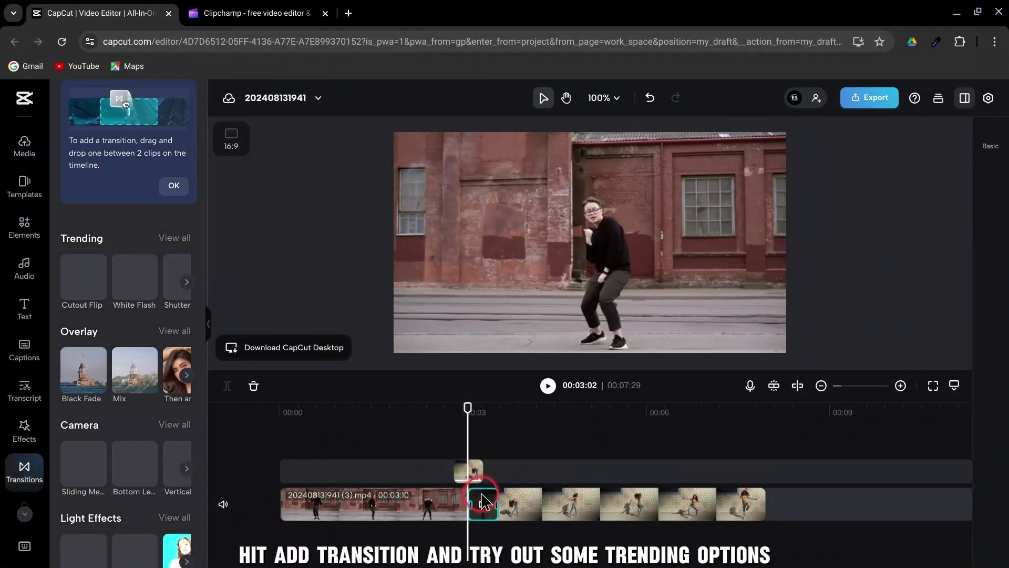
{"action": "left_click", "coordinate": [138, 387]}
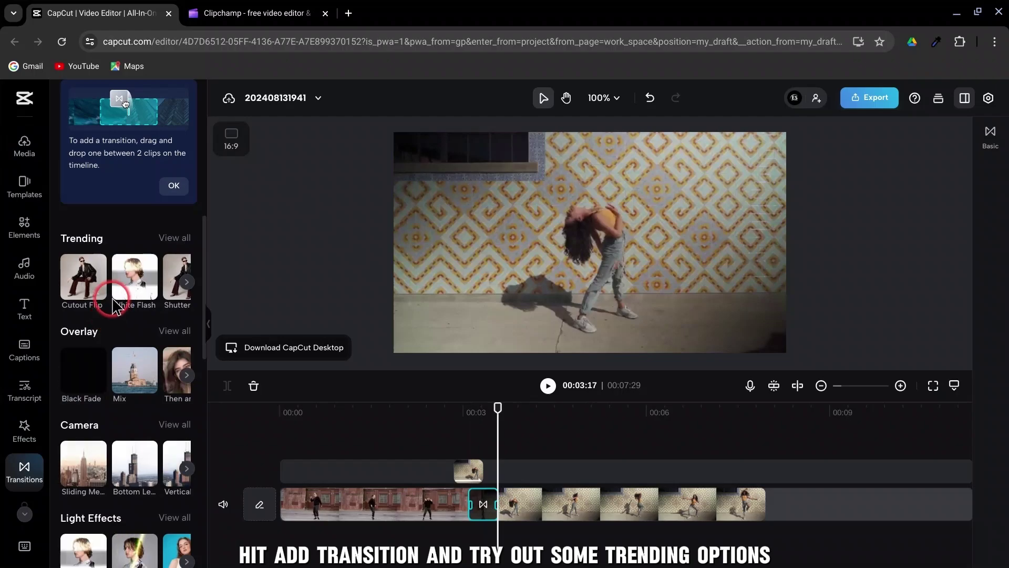
{"action": "left_click", "coordinate": [166, 241]}
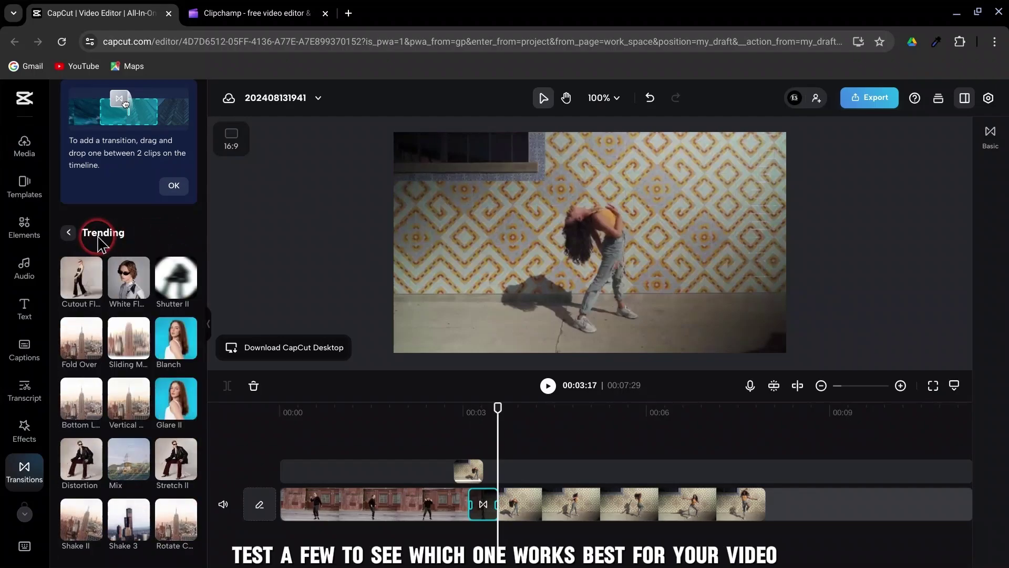
{"action": "left_click", "coordinate": [174, 292]}
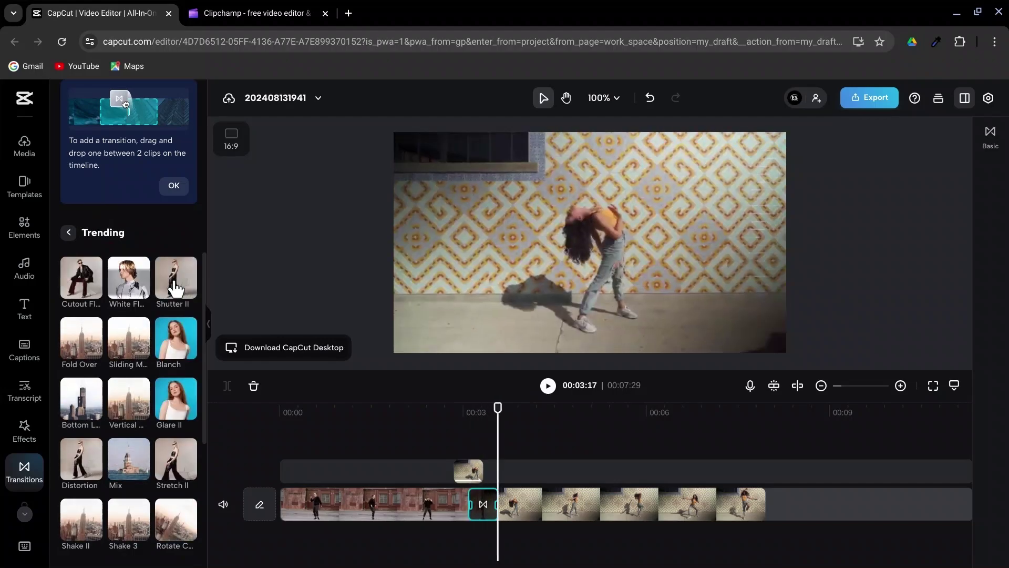
Set the Shutter II transition's duration to 0.4 seconds in its Basic settings
{"action": "left_click", "coordinate": [372, 503]}
{"action": "left_click", "coordinate": [994, 138]}
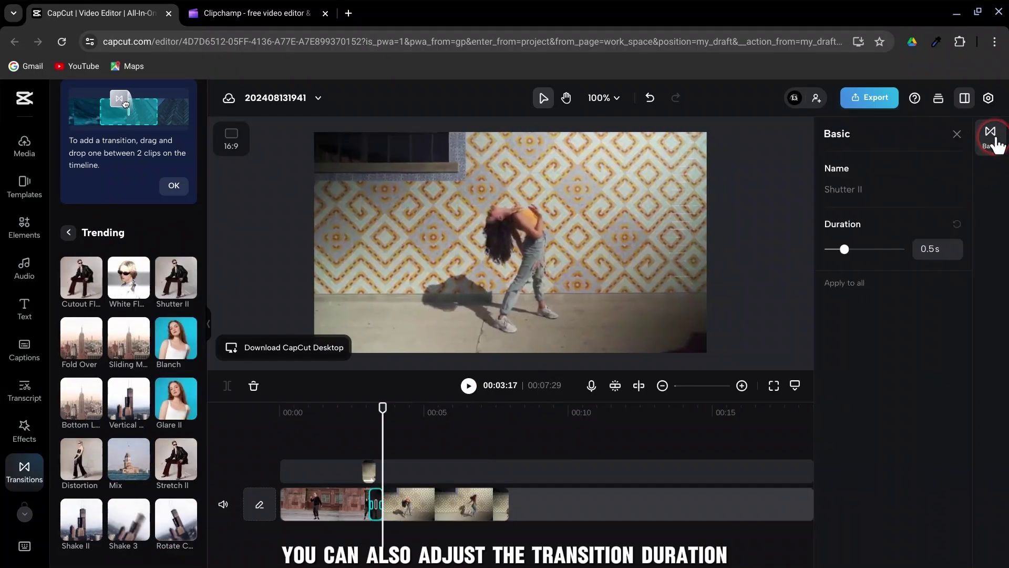
{"action": "mouse_move", "coordinate": [937, 249]}
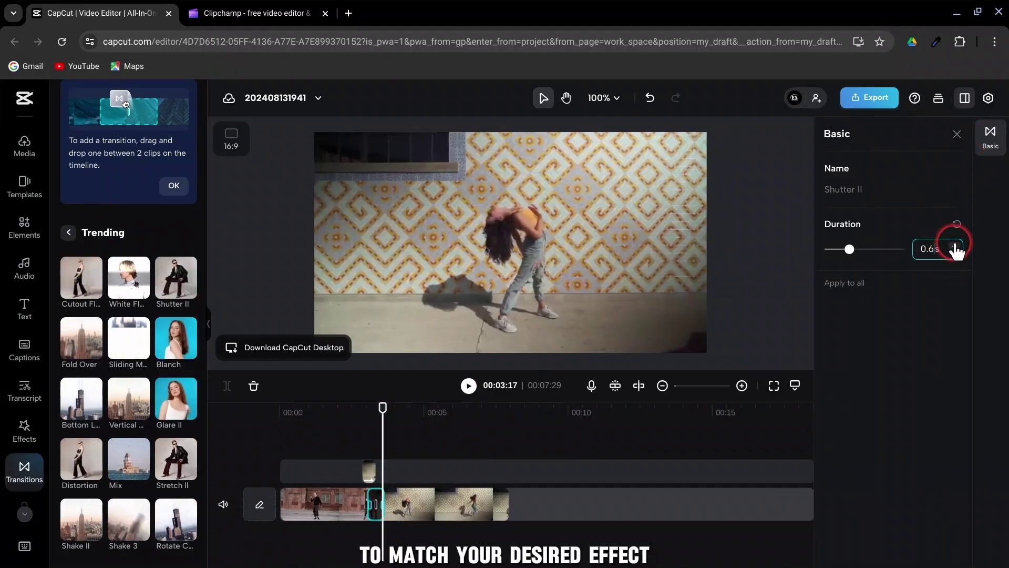
{"action": "left_click", "coordinate": [955, 253]}
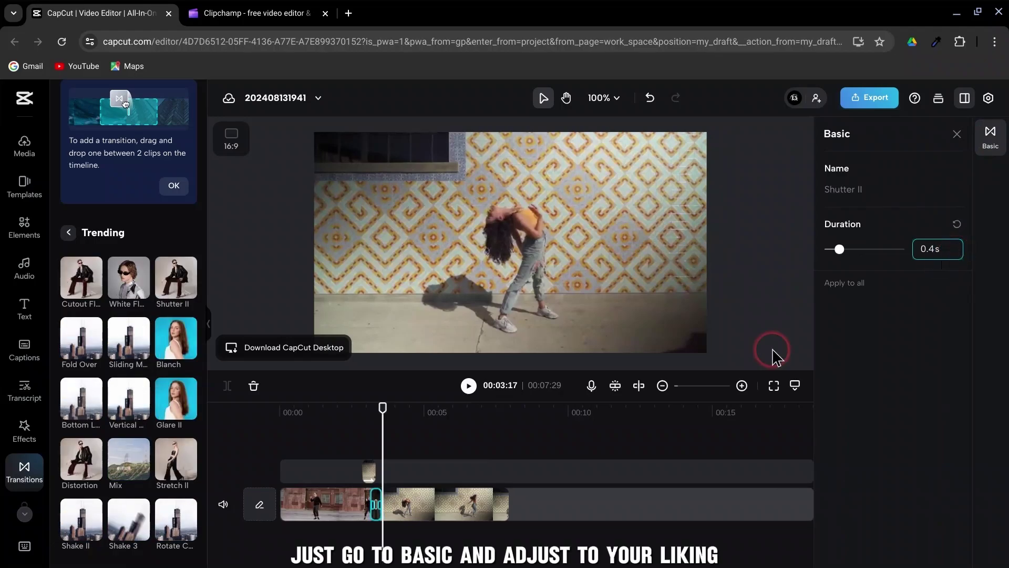
{"action": "left_click", "coordinate": [268, 437]}
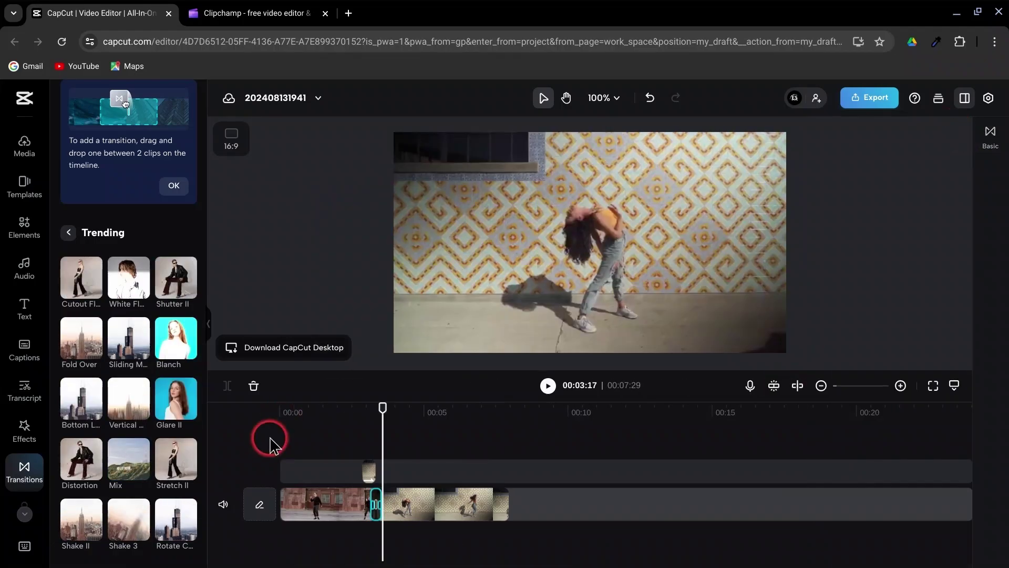
Deselect the transition, rewind to the start and collapse the Transitions panel
{"action": "left_click", "coordinate": [279, 450]}
{"action": "left_click", "coordinate": [209, 326]}
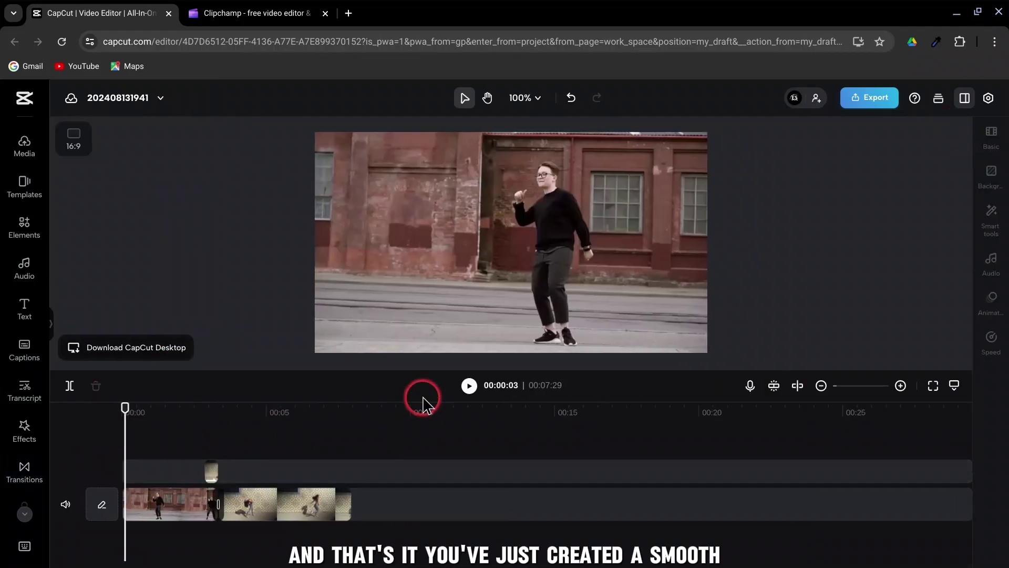